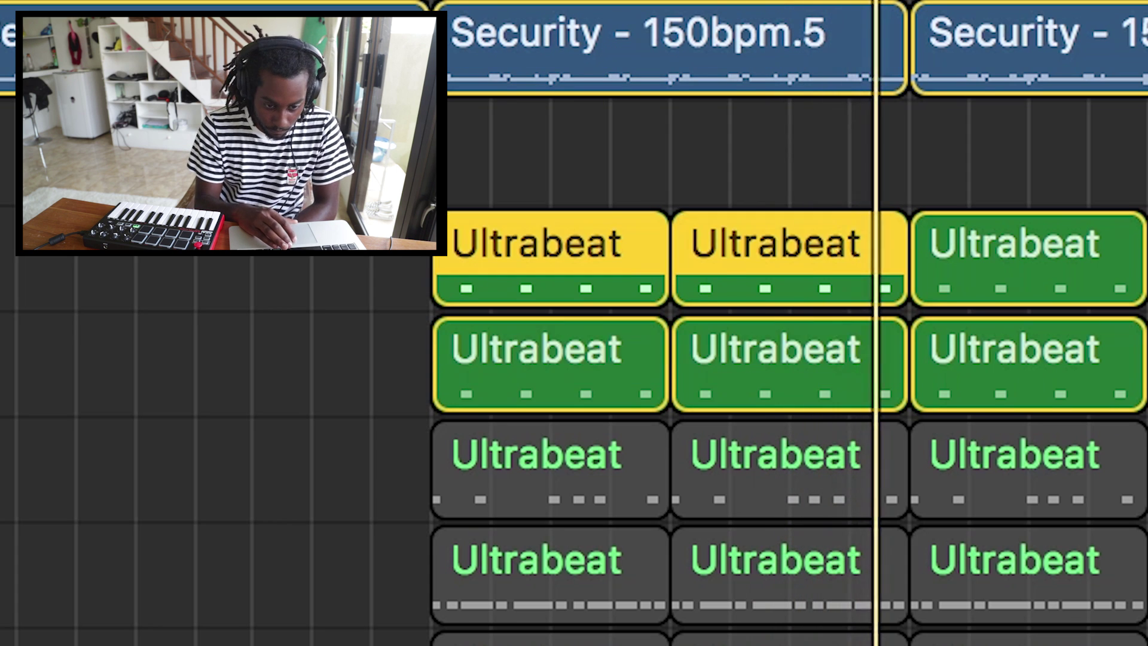
Solo the Ultrabeat drum tracks one after another down the track list while the loop plays
{"action": "key", "text": "Down"}
{"action": "key", "text": "Up"}
{"action": "key", "text": "Down"}
{"action": "key", "text": "s"}
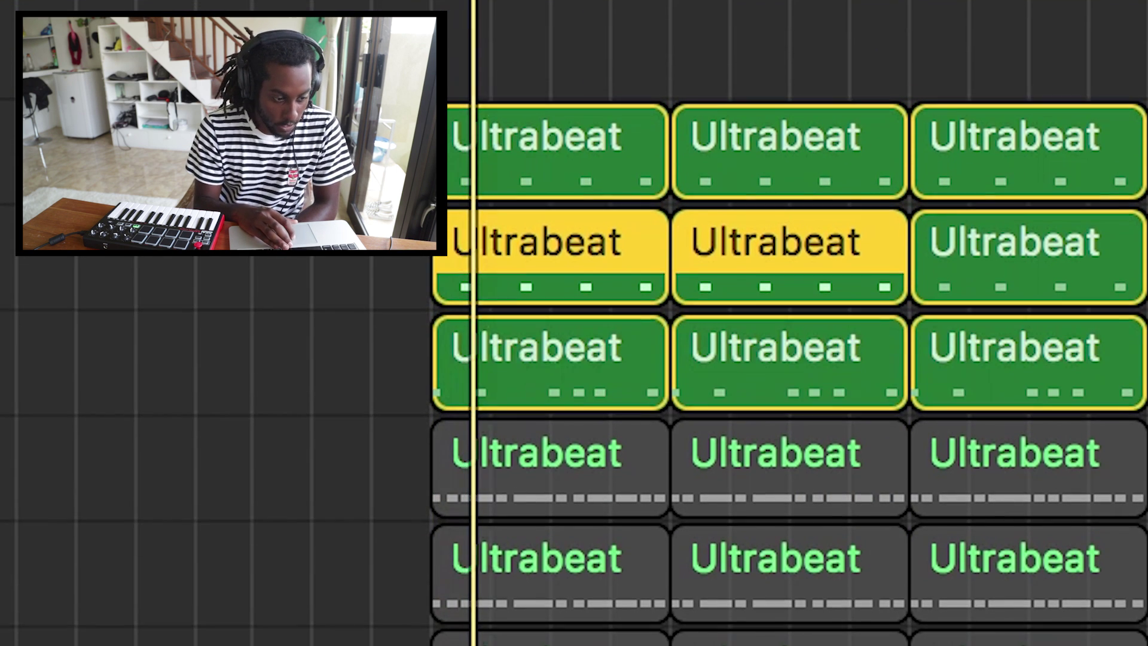
{"action": "key", "text": "Down"}
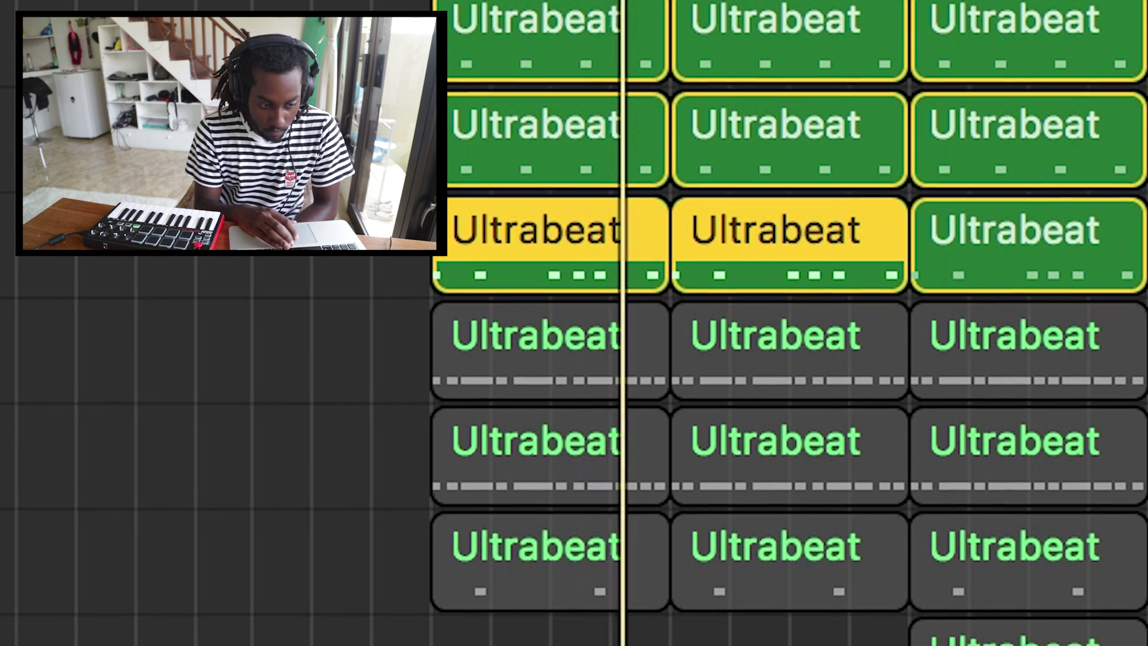
{"action": "key", "text": "Down"}
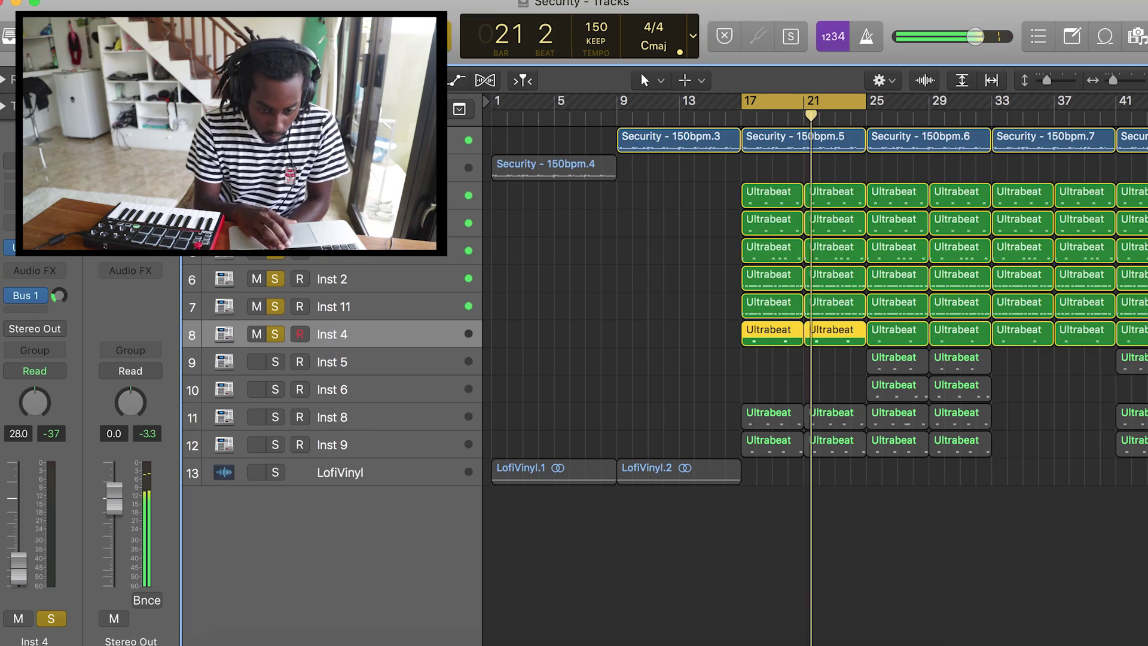
Move the cycle range to bars 25–33 and solo the Inst 5 and Inst 6 tracks
{"action": "left_click_drag", "start_coordinate": [811, 101], "coordinate": [936, 101]}
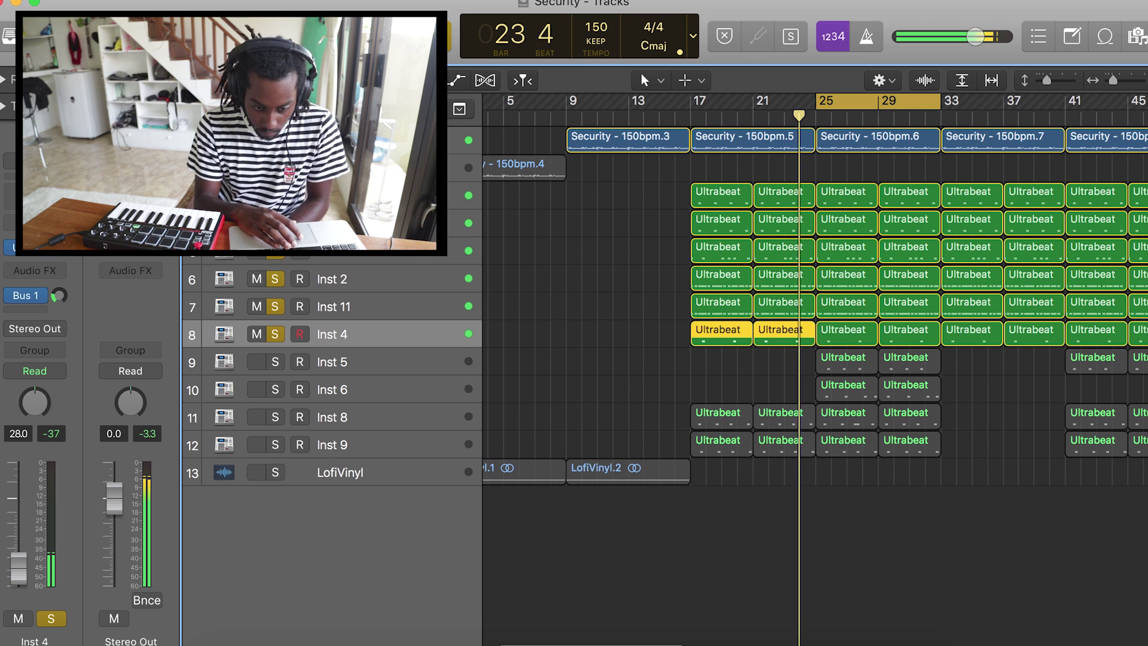
{"action": "left_click", "coordinate": [275, 361]}
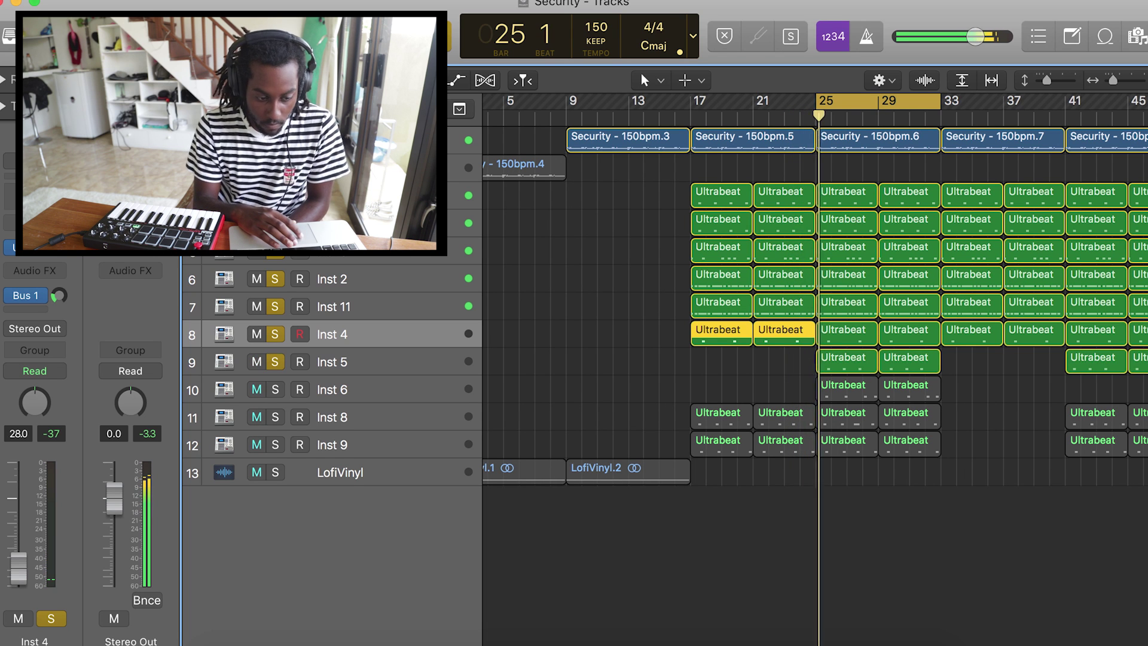
{"action": "key", "text": "Down"}
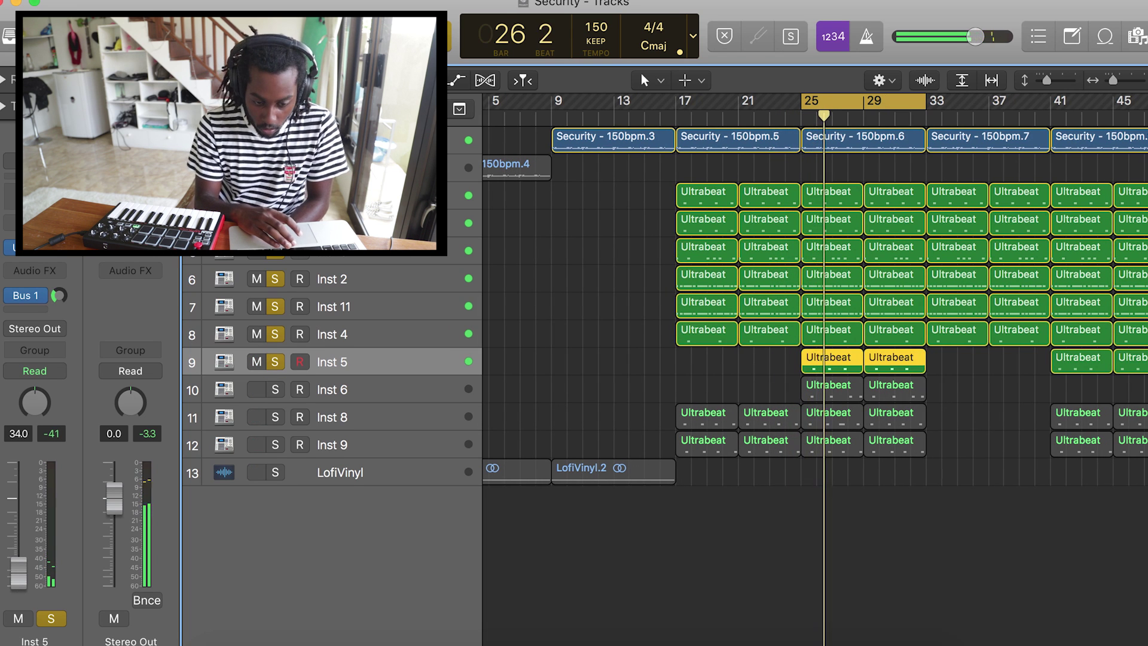
{"action": "left_click", "coordinate": [275, 389]}
{"action": "key", "text": "Down"}
{"action": "key", "text": "Down"}
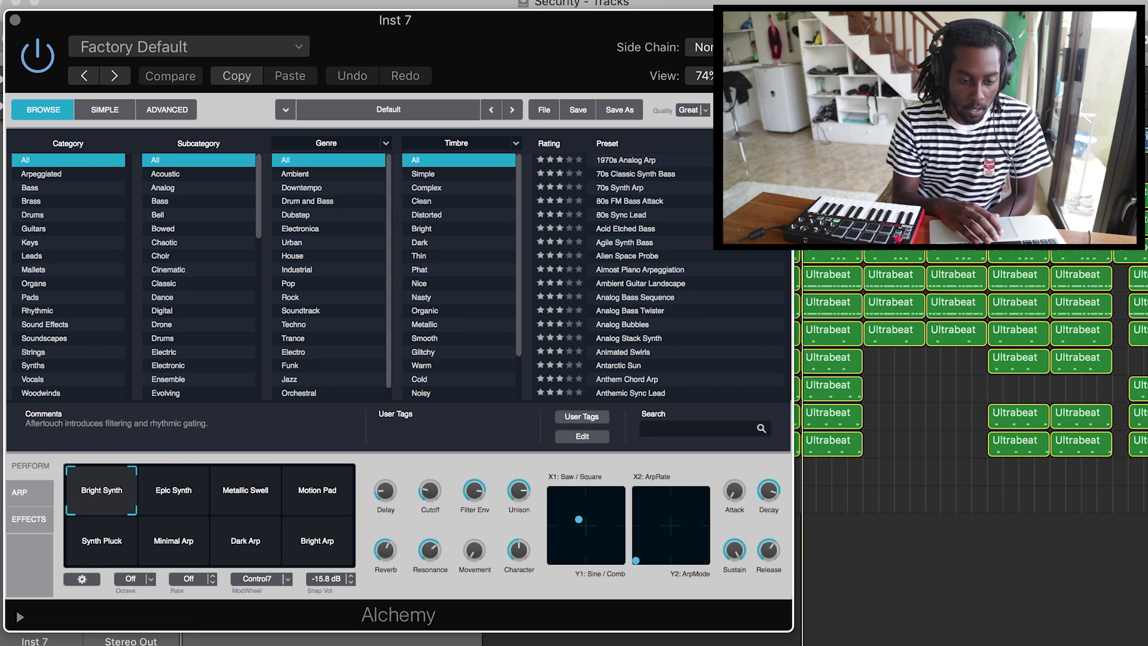
Initialize the Alchemy patch on Inst 7 and open the audio import browser for source A
{"action": "left_click_drag", "start_coordinate": [747, 20], "coordinate": [810, 17]}
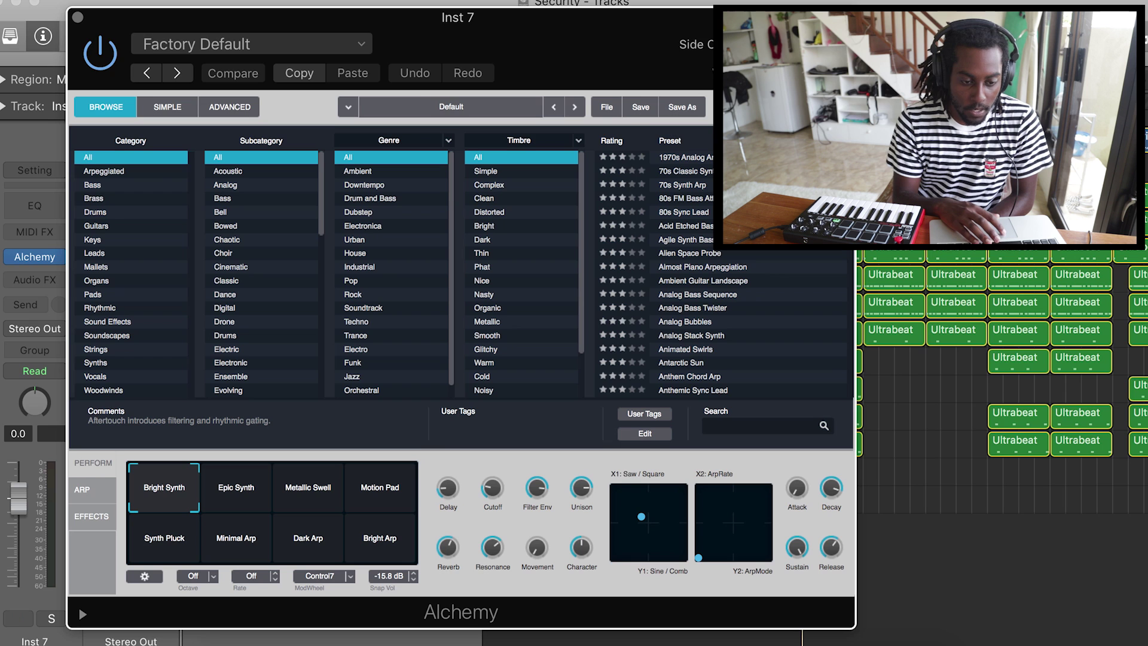
{"action": "double_click", "coordinate": [810, 16]}
{"action": "left_click", "coordinate": [605, 45]}
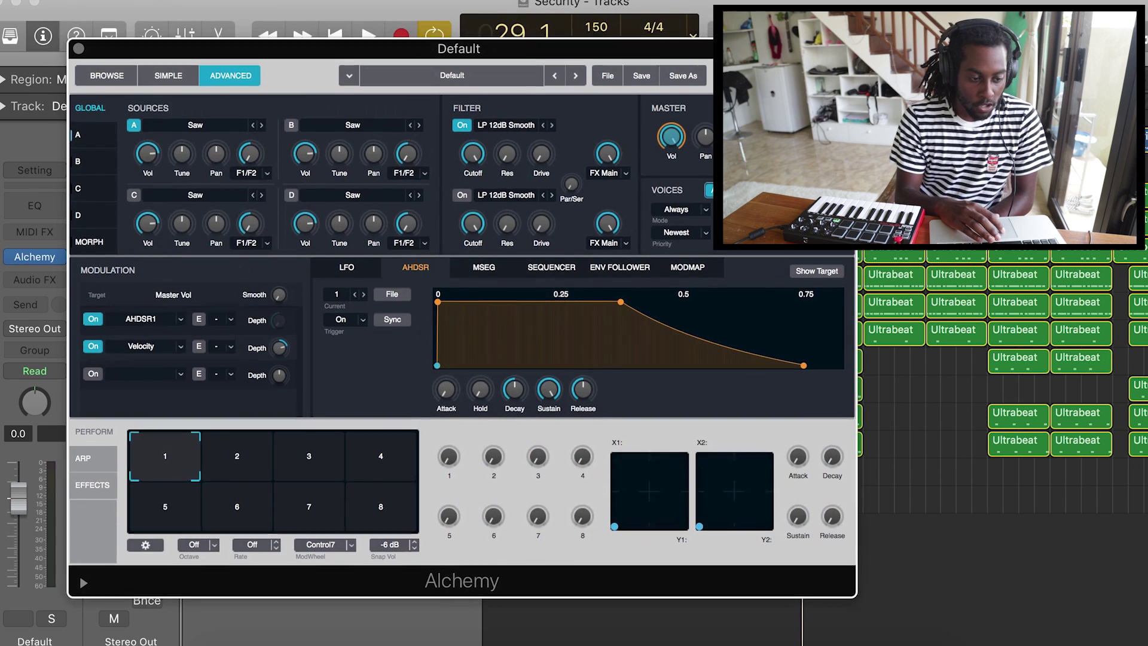
{"action": "left_click", "coordinate": [154, 149]}
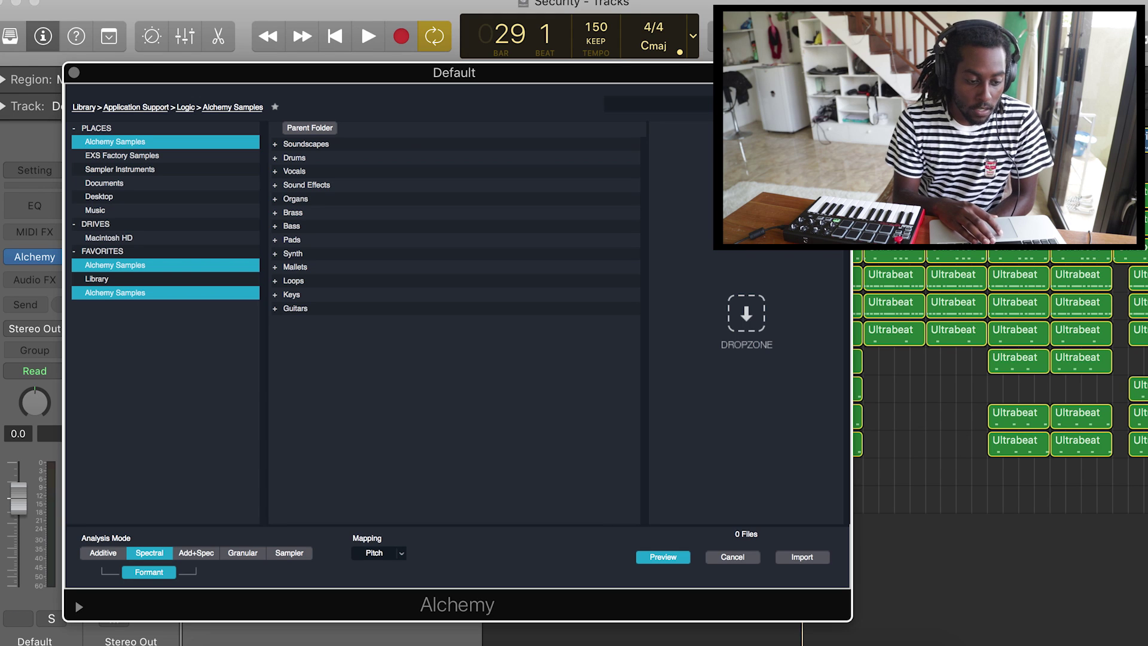
Import Ocean - Narwhal 808.wav into source A from Music > My Kits > Ocean - Atlantic (Drum Kit) > 808s
{"action": "left_click", "coordinate": [96, 210]}
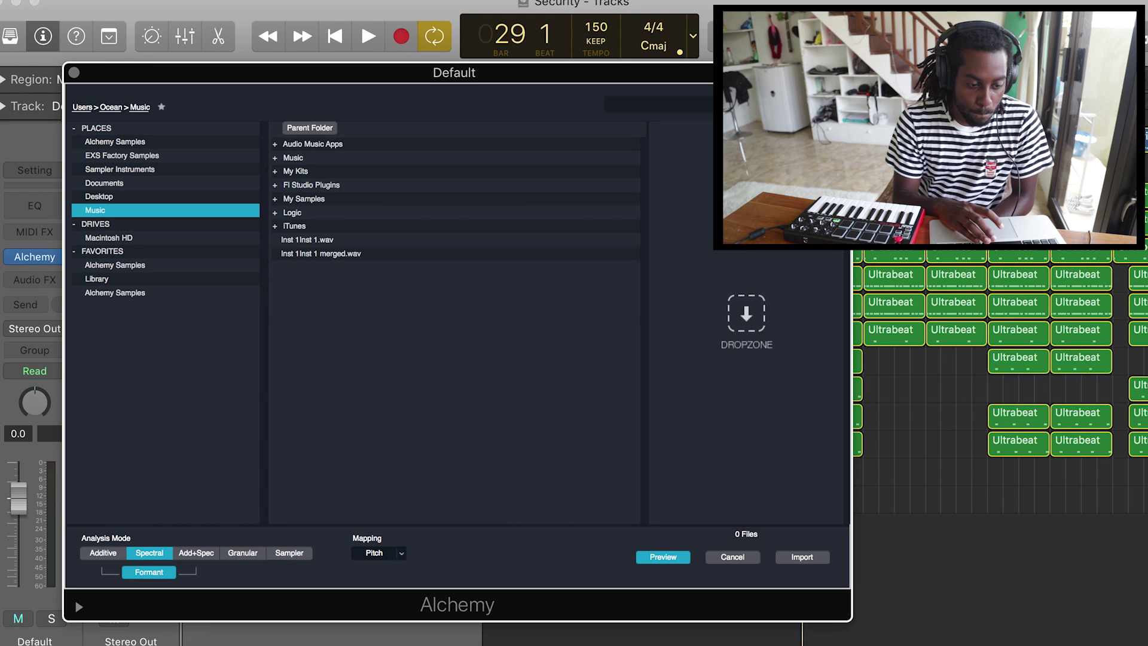
{"action": "double_click", "coordinate": [296, 171]}
{"action": "double_click", "coordinate": [295, 171]}
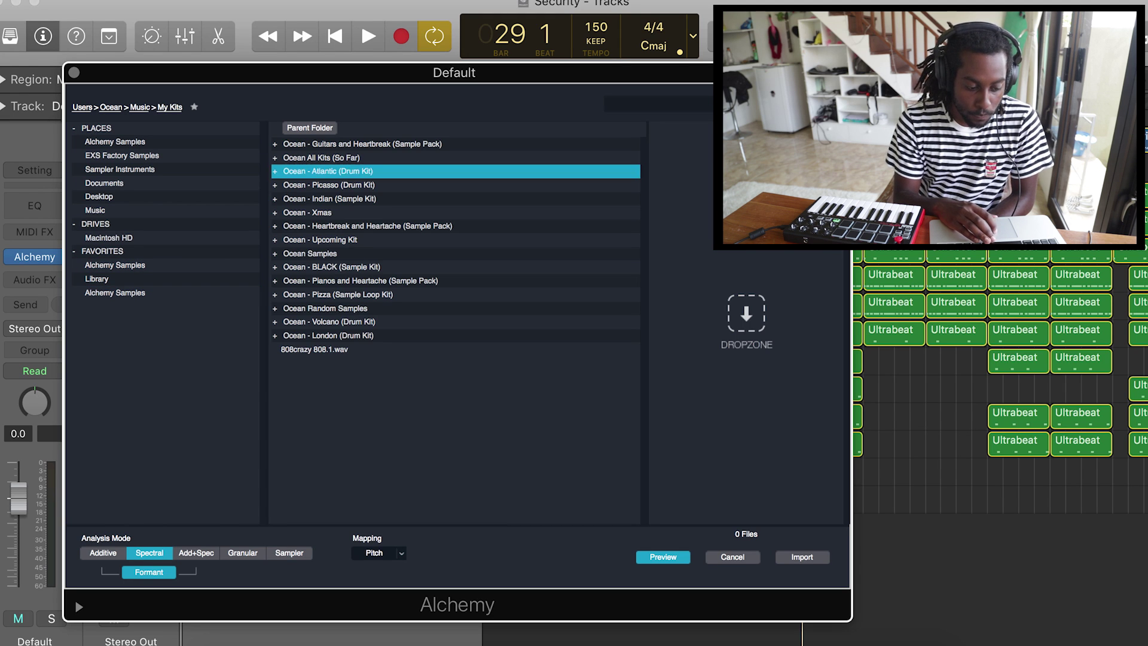
{"action": "double_click", "coordinate": [291, 212]}
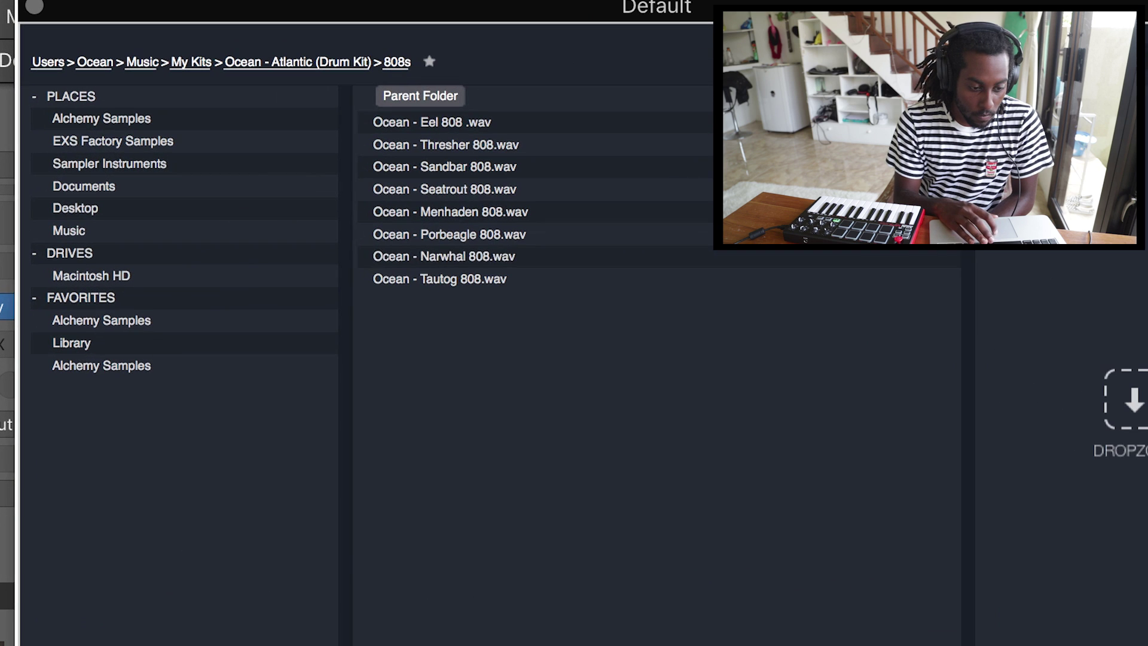
{"action": "left_click", "coordinate": [324, 226]}
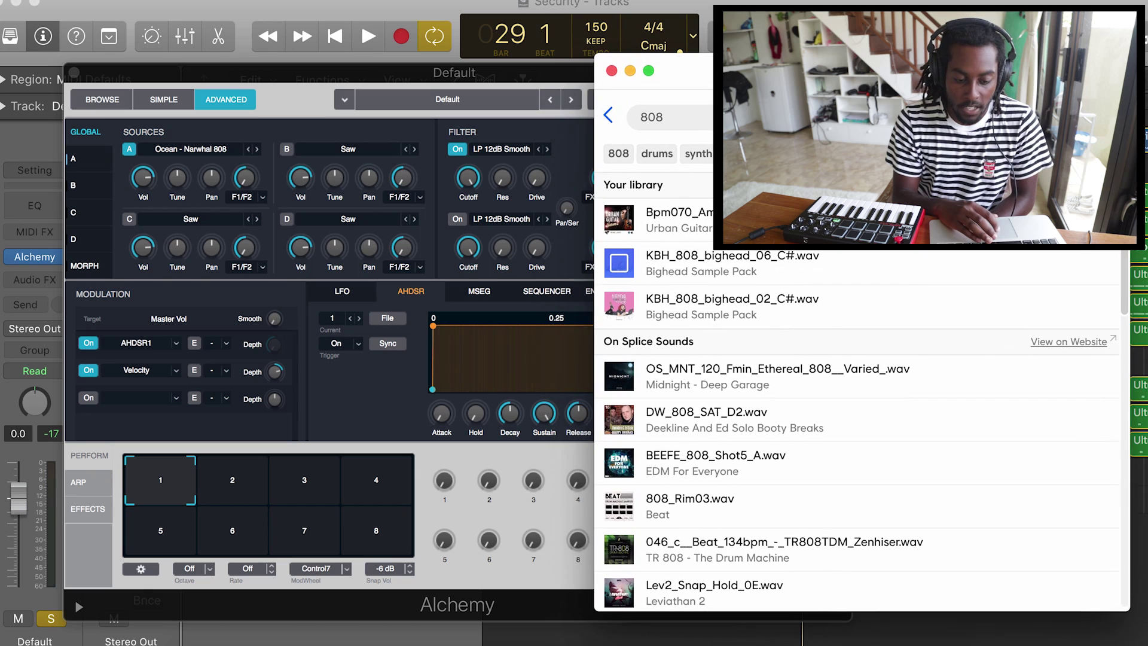
Close the Splice sample window and reopen source A's audio import with the analysis mode set to Sampler
{"action": "left_click_drag", "start_coordinate": [596, 179], "coordinate": [664, 179]}
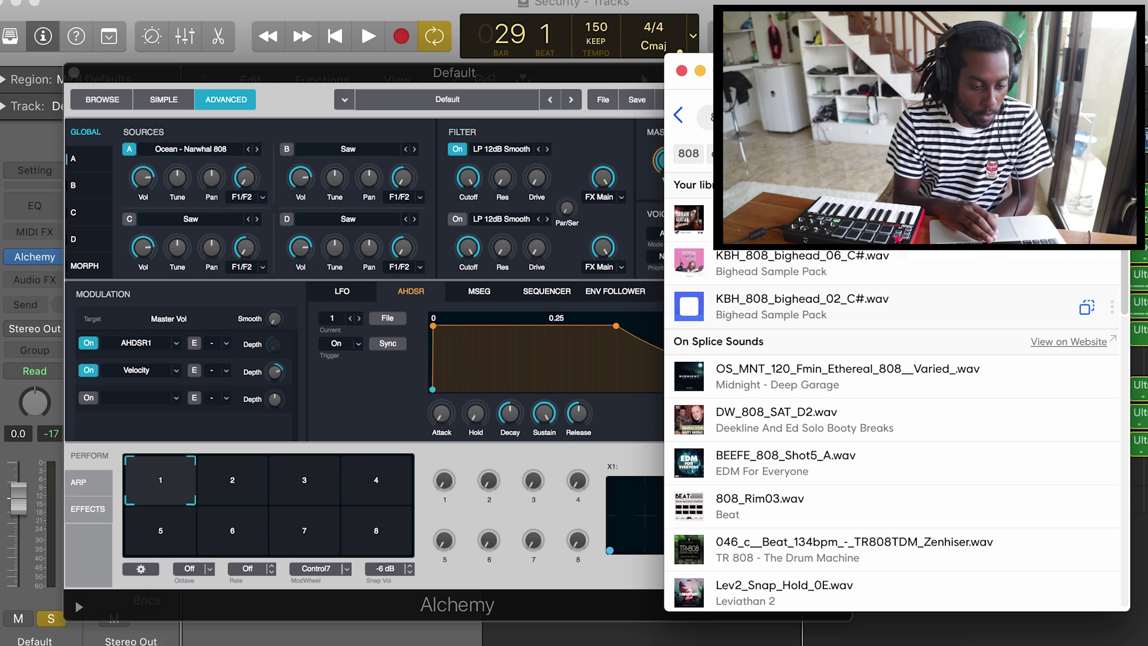
{"action": "left_click", "coordinate": [681, 71]}
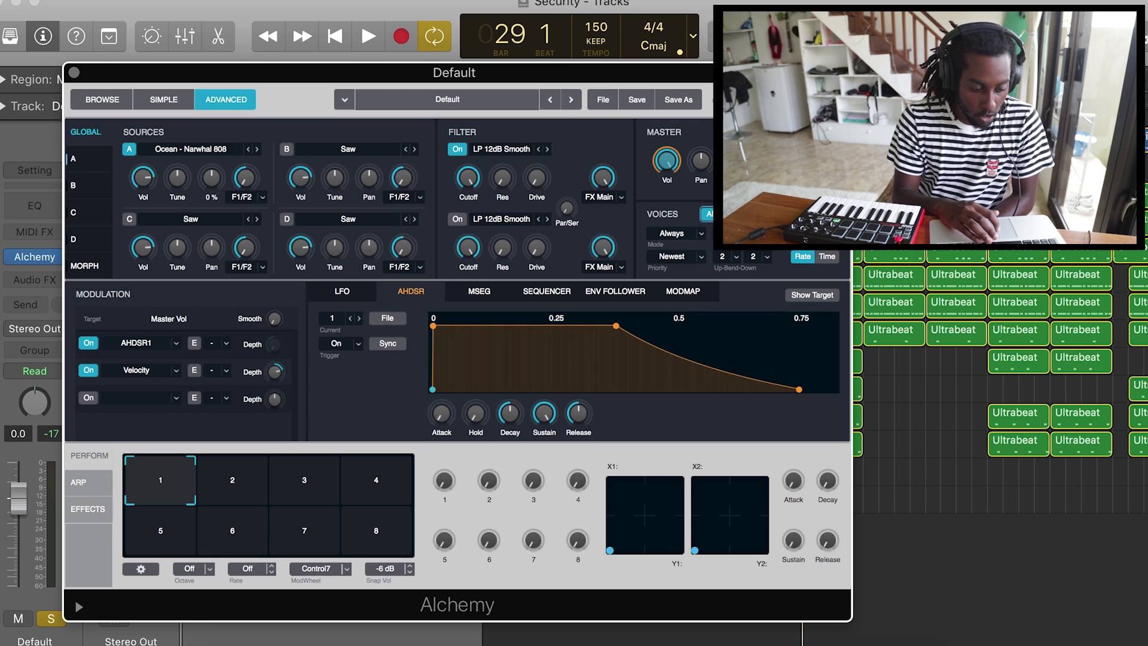
{"action": "left_click", "coordinate": [190, 149]}
{"action": "left_click", "coordinate": [192, 170]}
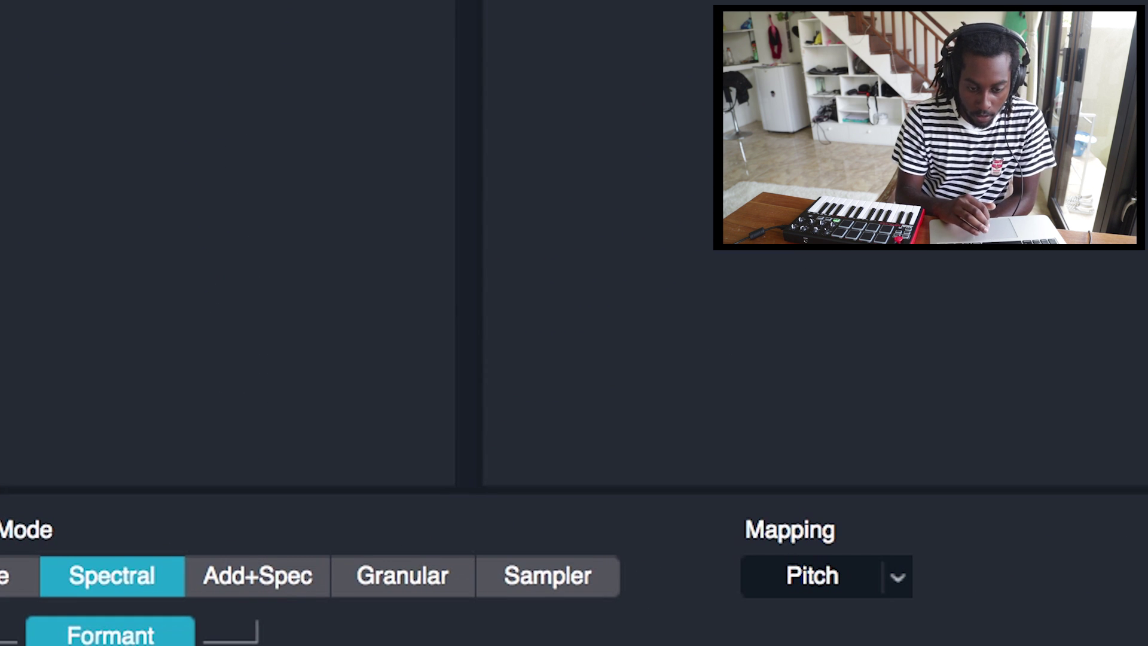
{"action": "left_click", "coordinate": [547, 575]}
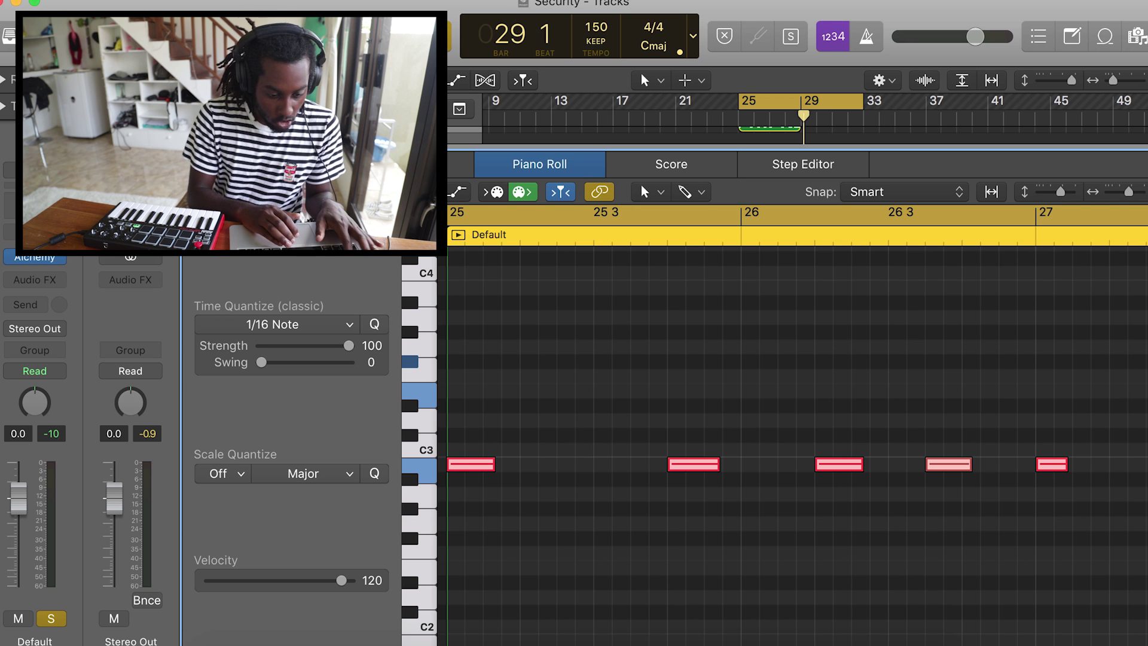
Play the loop and transpose all notes in the Default region down three octaves, with the lowest at B-1
{"action": "key", "text": "space"}
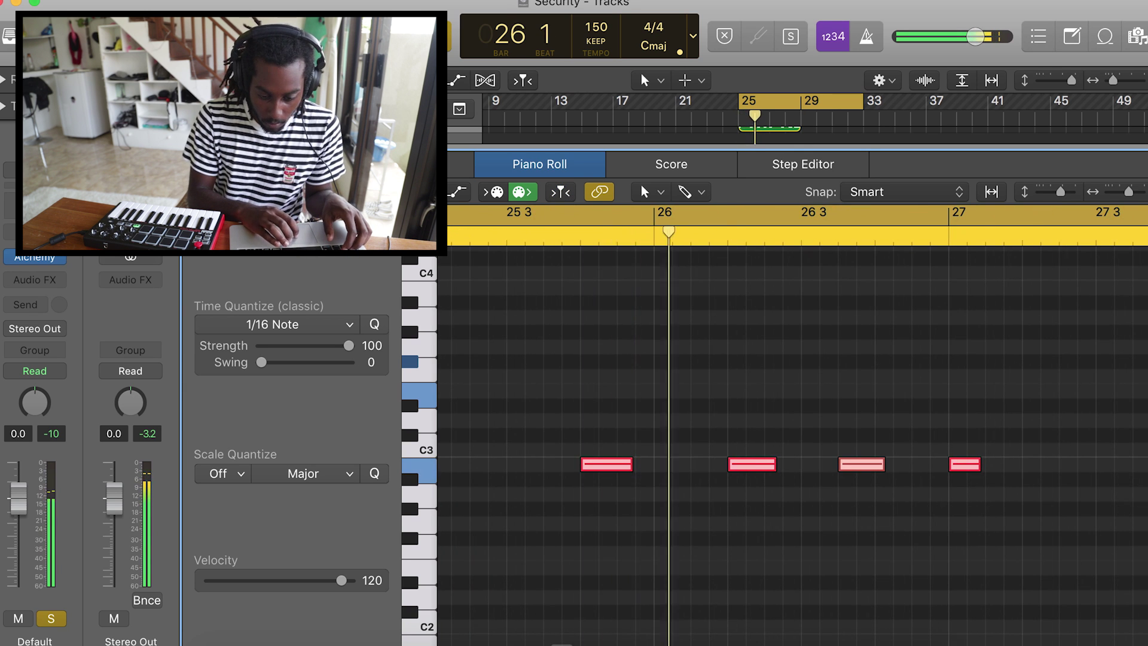
{"action": "key", "text": "super+Right"}
{"action": "key", "text": "super+Left"}
{"action": "key", "text": "super+Left"}
{"action": "key", "text": "super+Left"}
{"action": "scroll", "coordinate": [792, 446], "scroll_direction": "right", "scroll_amount": 2}
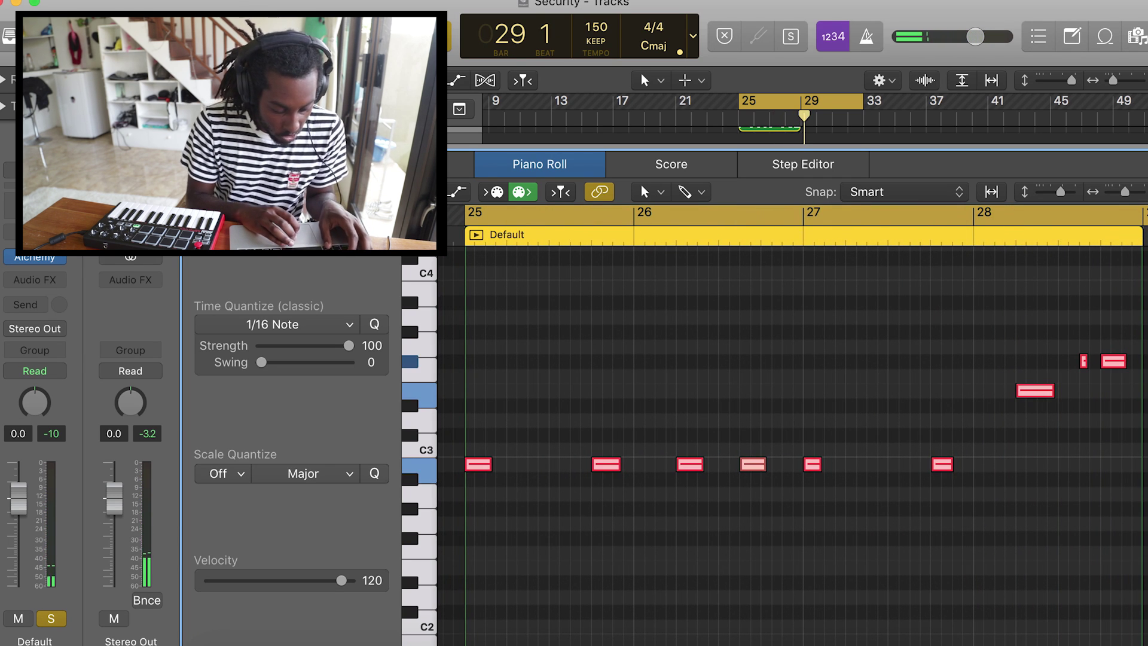
{"action": "key", "text": "alt+shift+Down"}
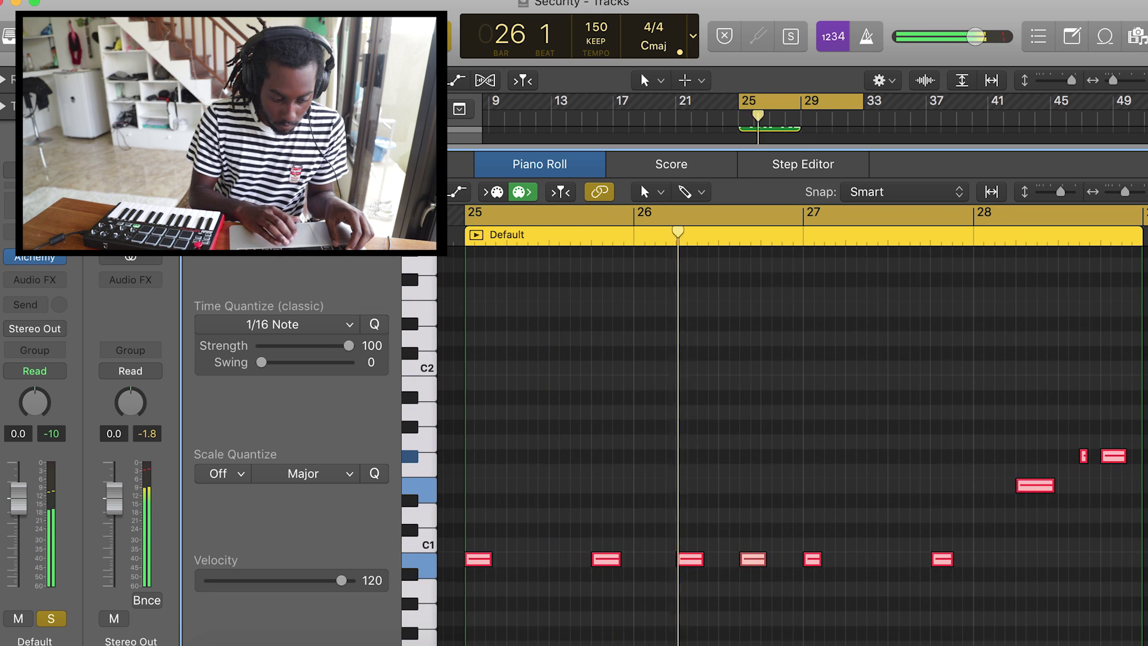
{"action": "key", "text": "alt+shift+Down"}
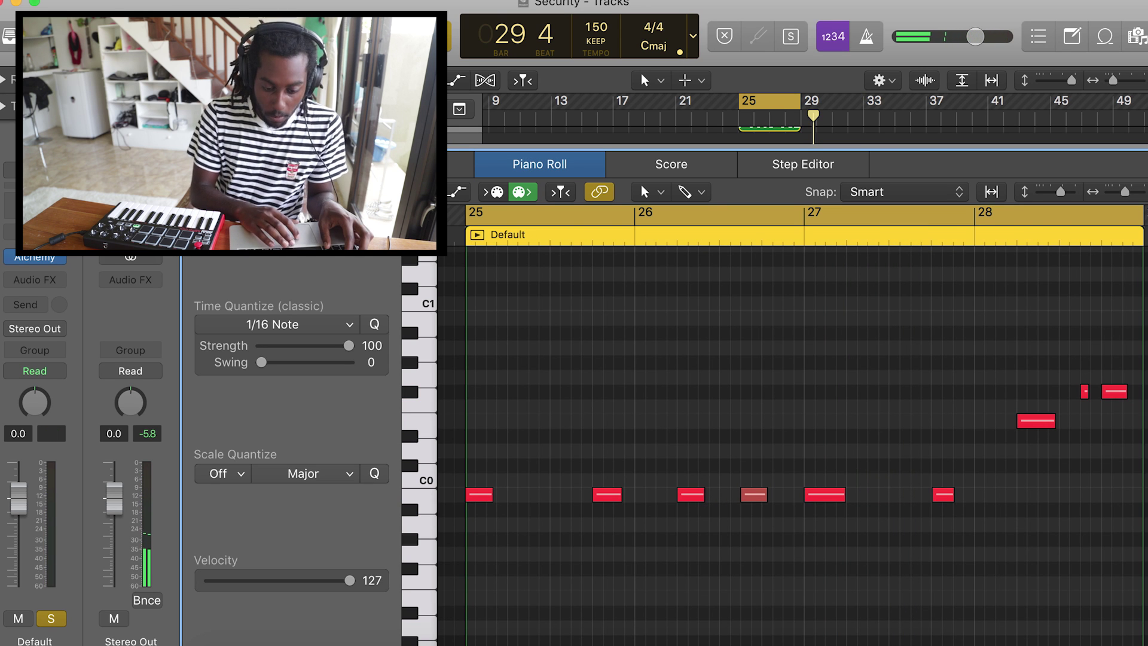
During playback, lengthen the first three notes, the last B-1 note and the first short high note in bar 28
{"action": "key", "text": "space"}
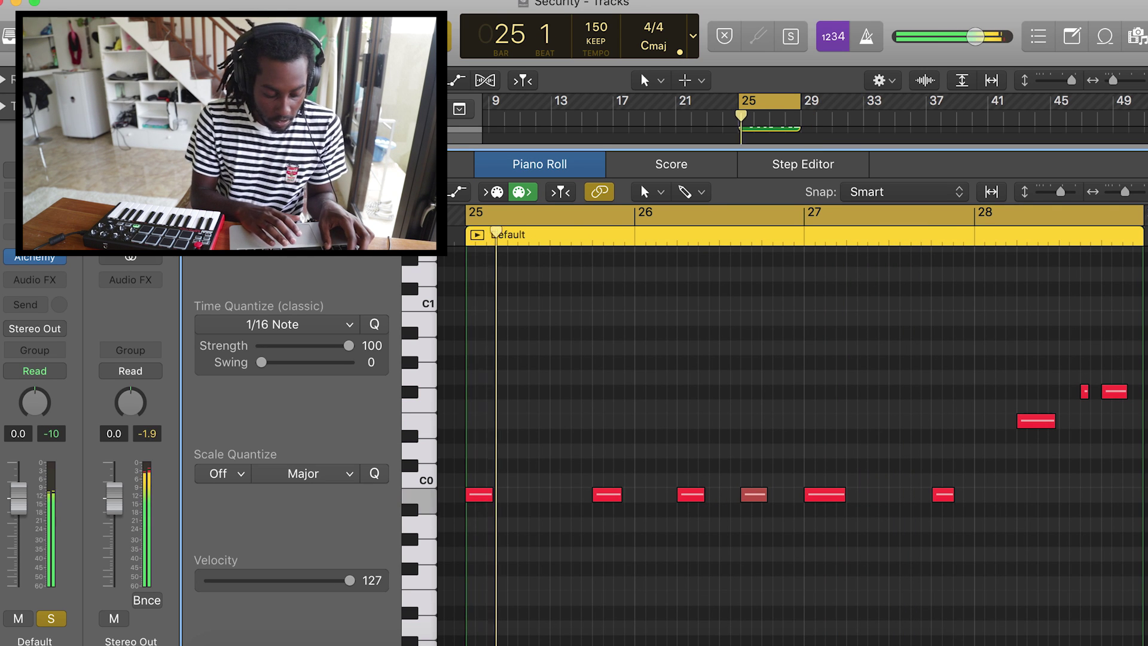
{"action": "mouse_move", "coordinate": [496, 501]}
{"action": "left_mouse_down"}
{"action": "mouse_move", "coordinate": [538, 501]}
{"action": "mouse_move", "coordinate": [515, 496]}
{"action": "left_mouse_up"}
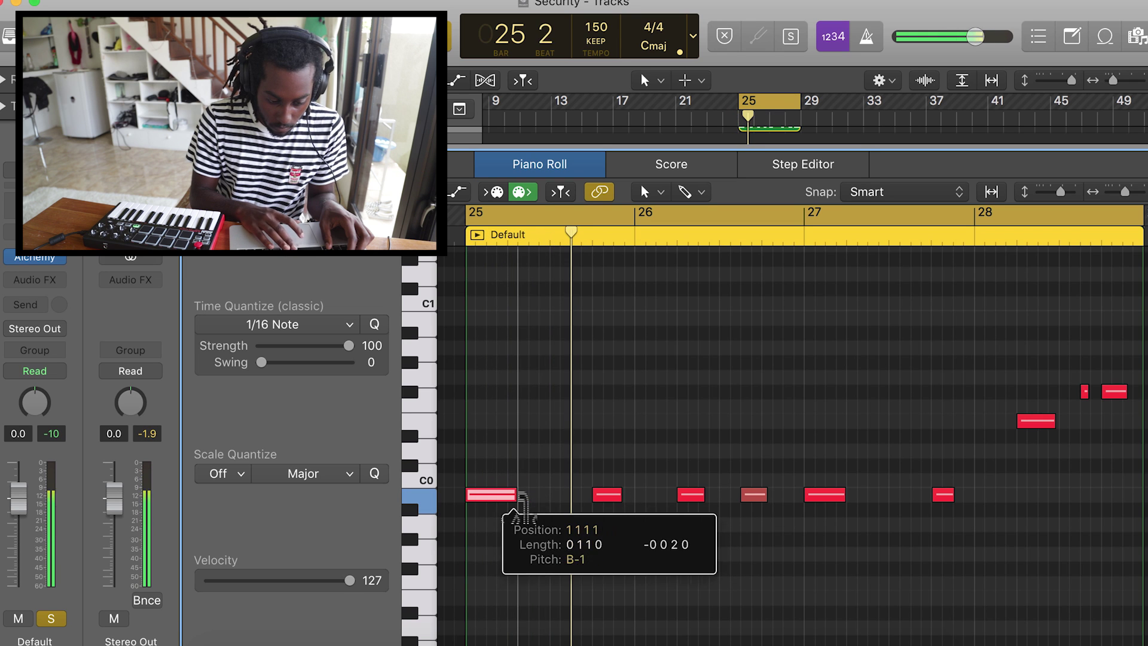
{"action": "left_click_drag", "start_coordinate": [622, 497], "coordinate": [633, 497]}
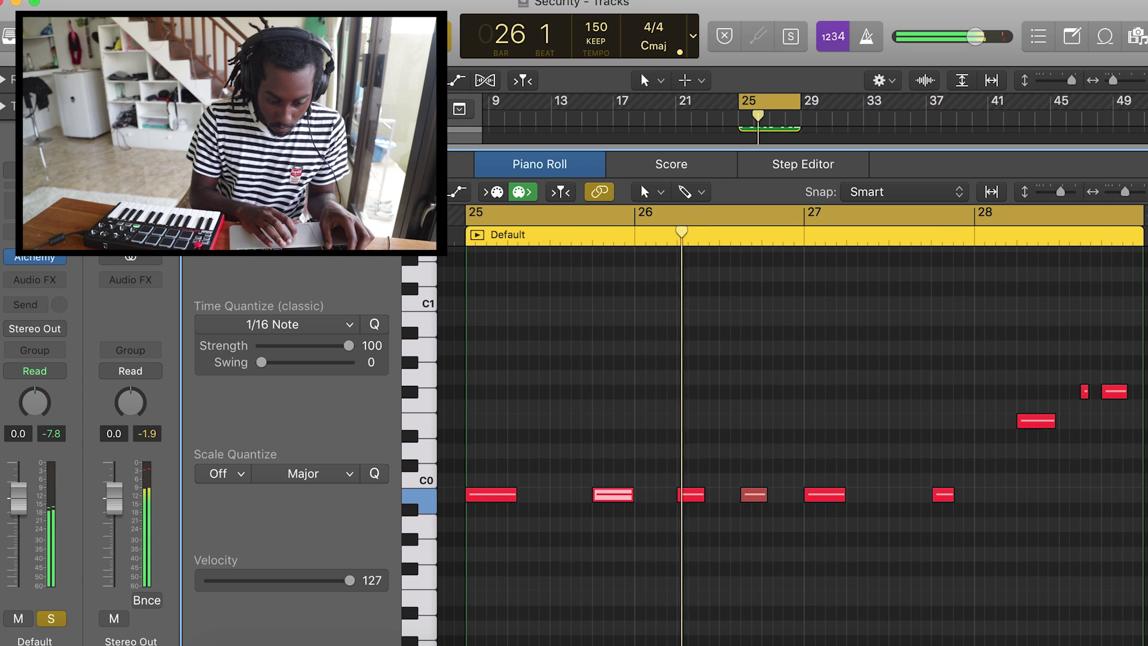
{"action": "left_click_drag", "start_coordinate": [704, 495], "coordinate": [718, 495]}
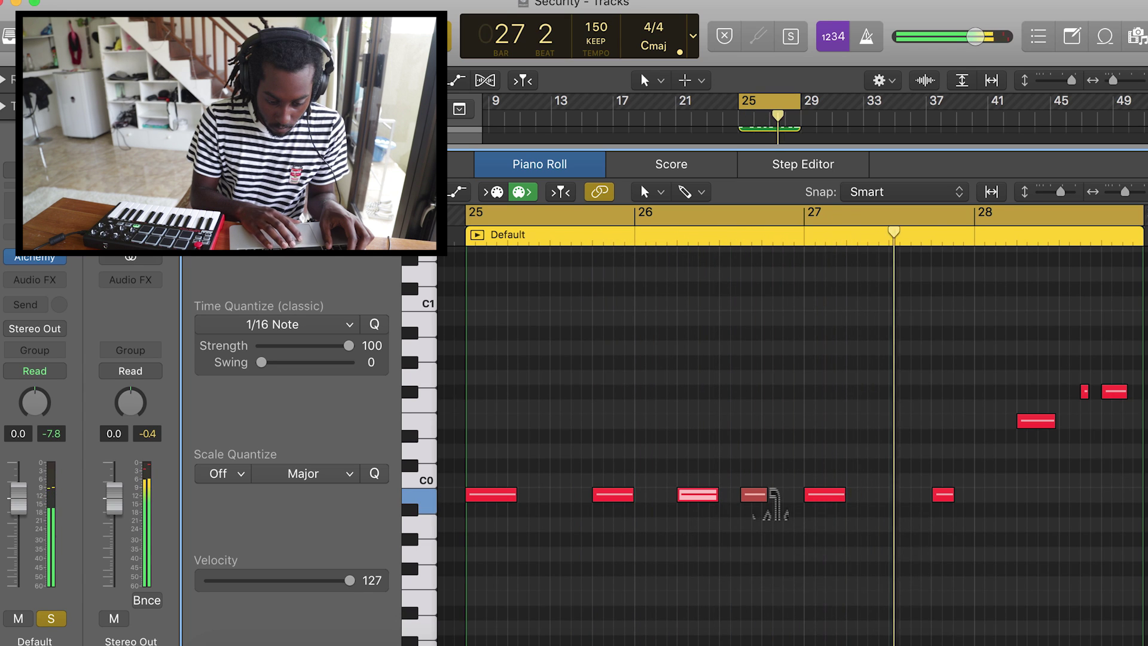
{"action": "scroll", "coordinate": [772, 502], "scroll_direction": "right", "scroll_amount": 2}
{"action": "left_click_drag", "start_coordinate": [891, 494], "coordinate": [921, 495]}
{"action": "left_click_drag", "start_coordinate": [1026, 392], "coordinate": [1039, 392]}
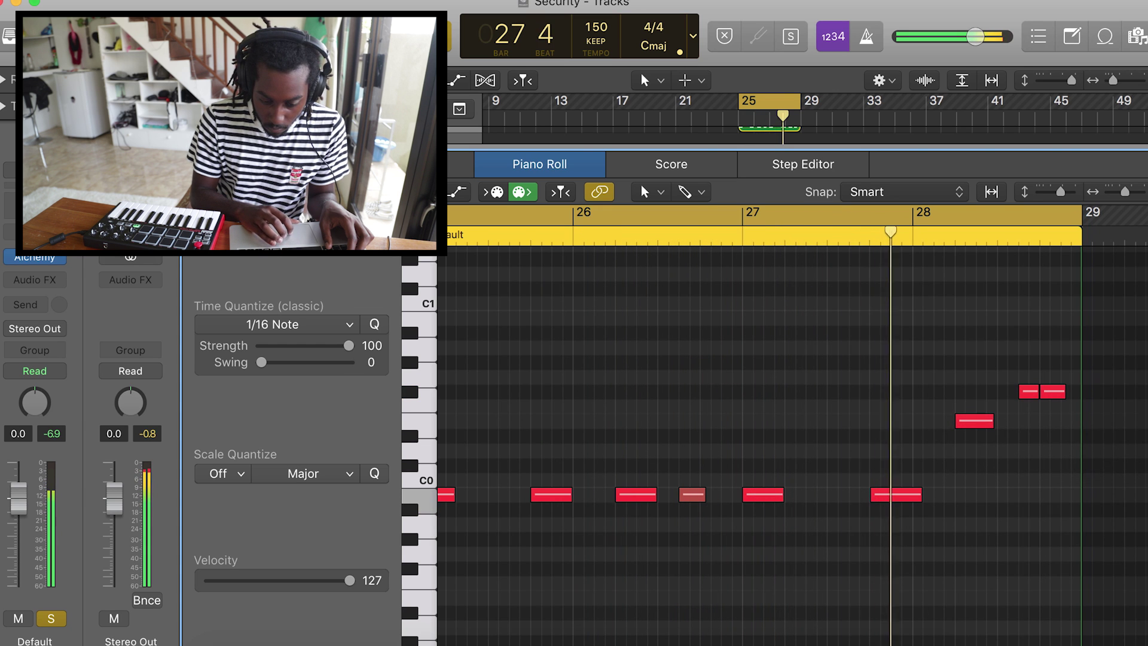